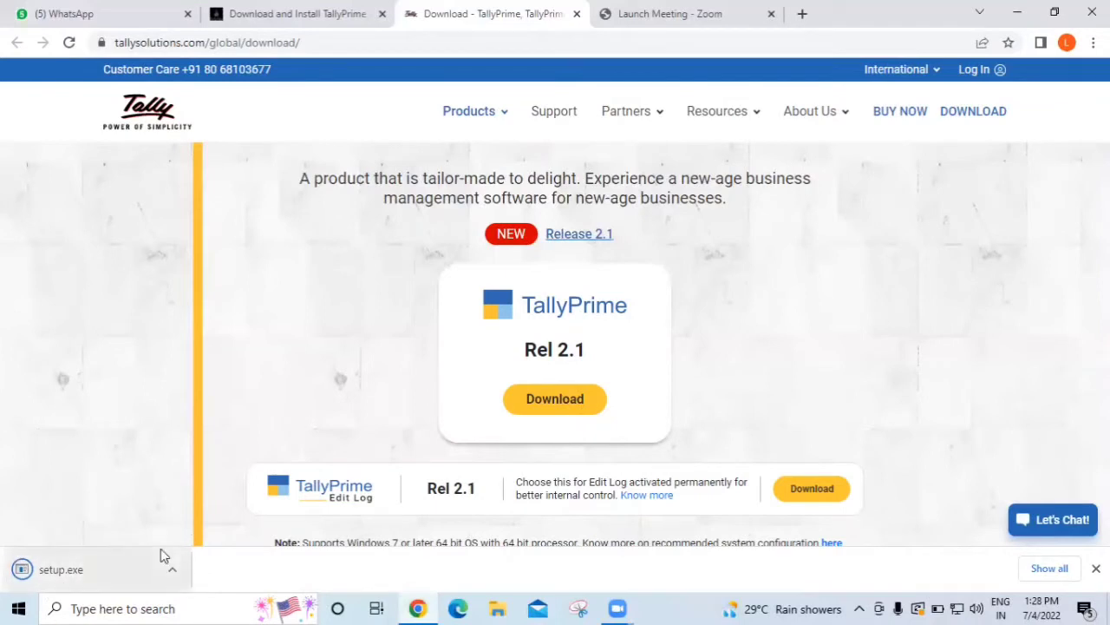
- Run the downloaded setup.exe and install TallyPrime Release 2.1 in C:\Program Files\TallyPrime
left_click(75, 573)
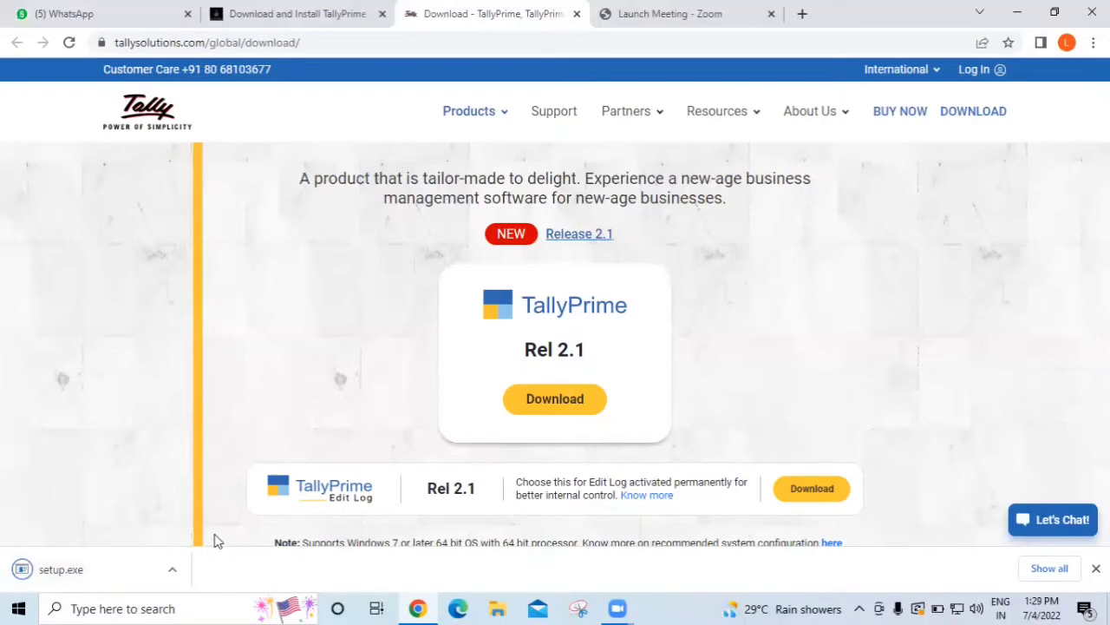
left_click(75, 576)
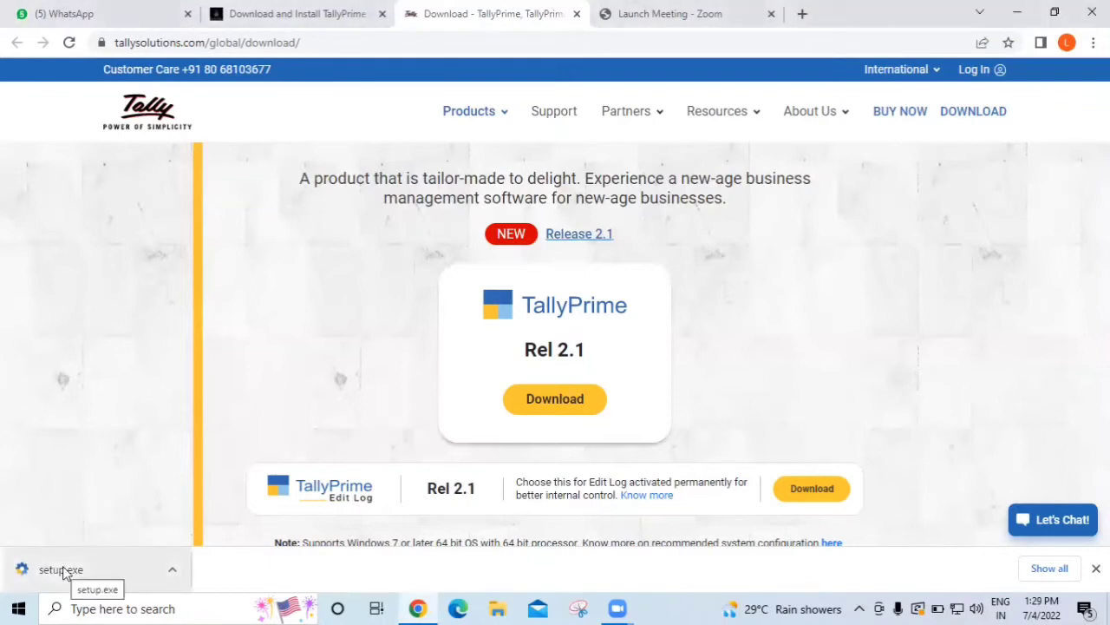
left_click(62, 571)
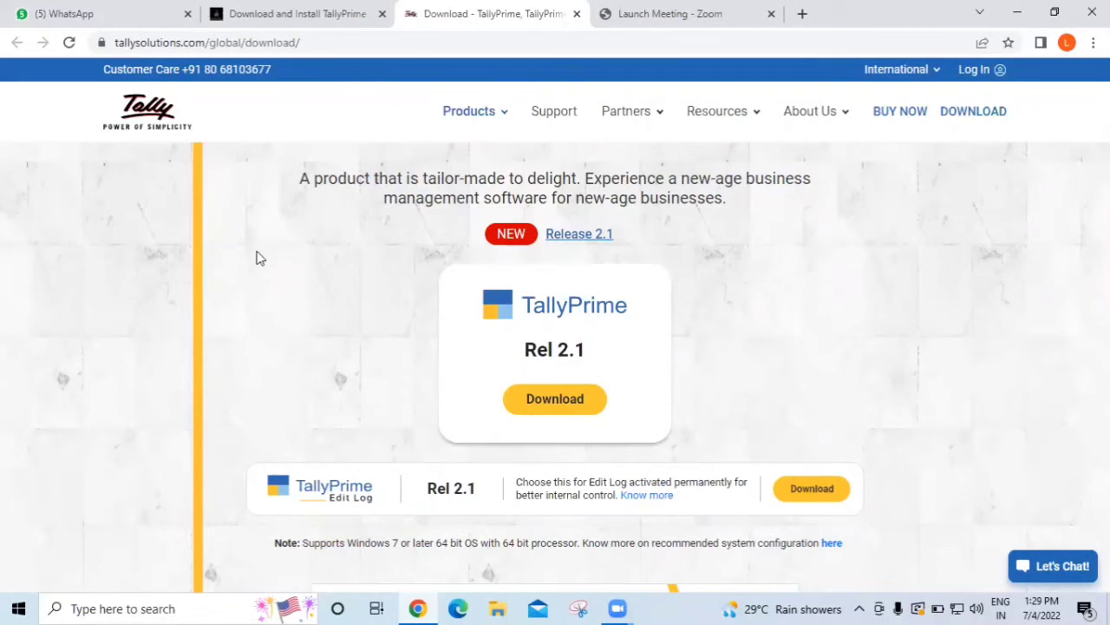
key("super+d")
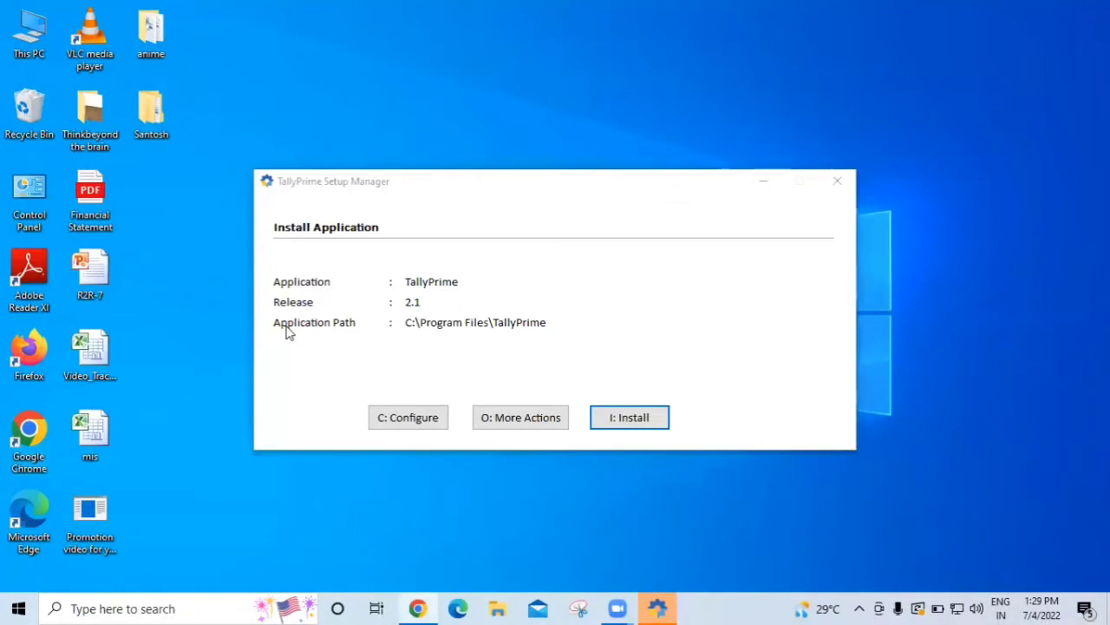
key("alt+Tab")
key("alt+Tab")
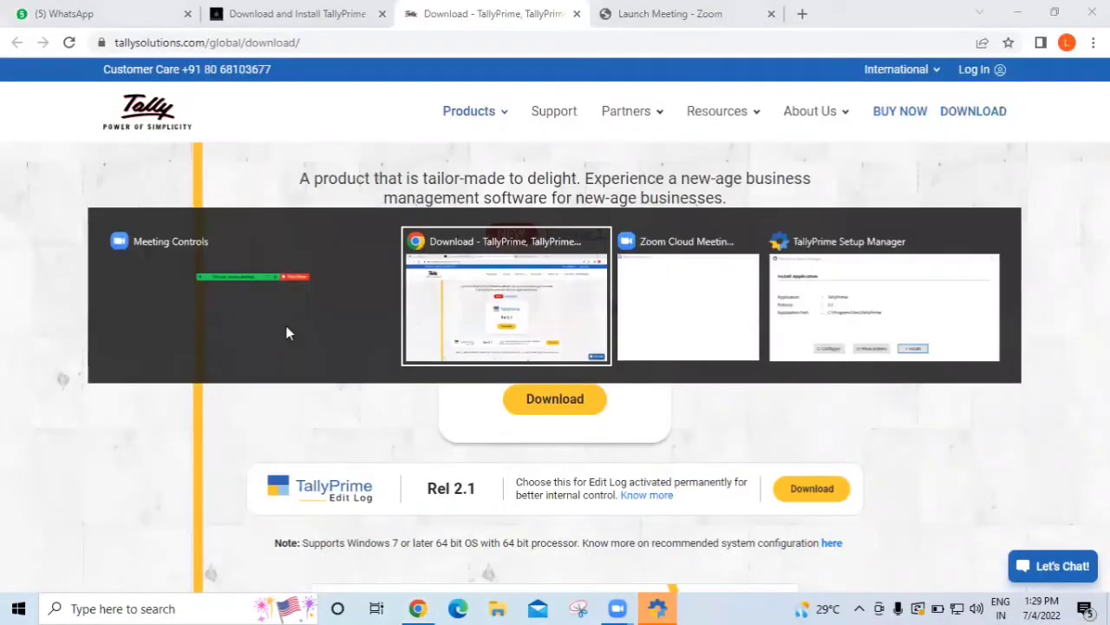
key("alt+Tab")
key("alt+Tab")
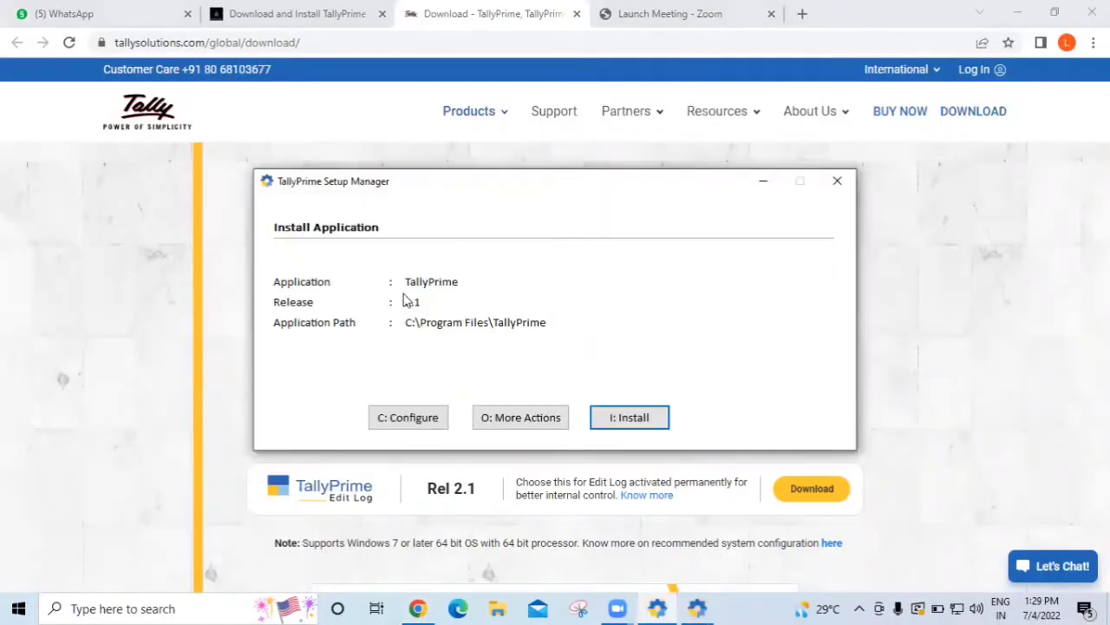
left_click(614, 423)
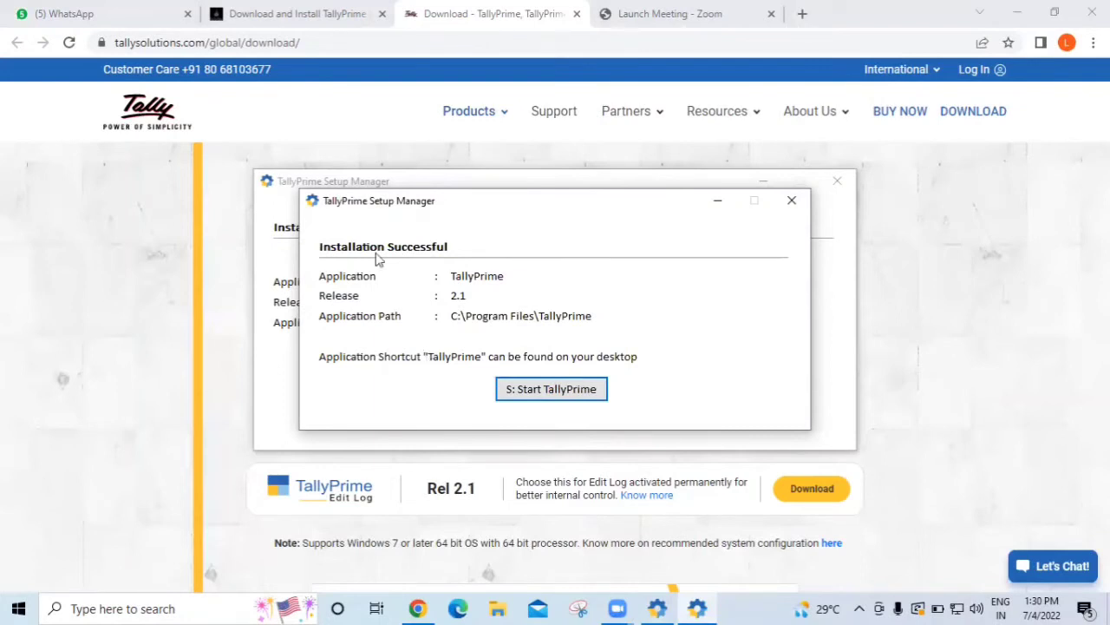
- Start the installed TallyPrime and allow it through Windows Defender Firewall on private networks
left_click(550, 394)
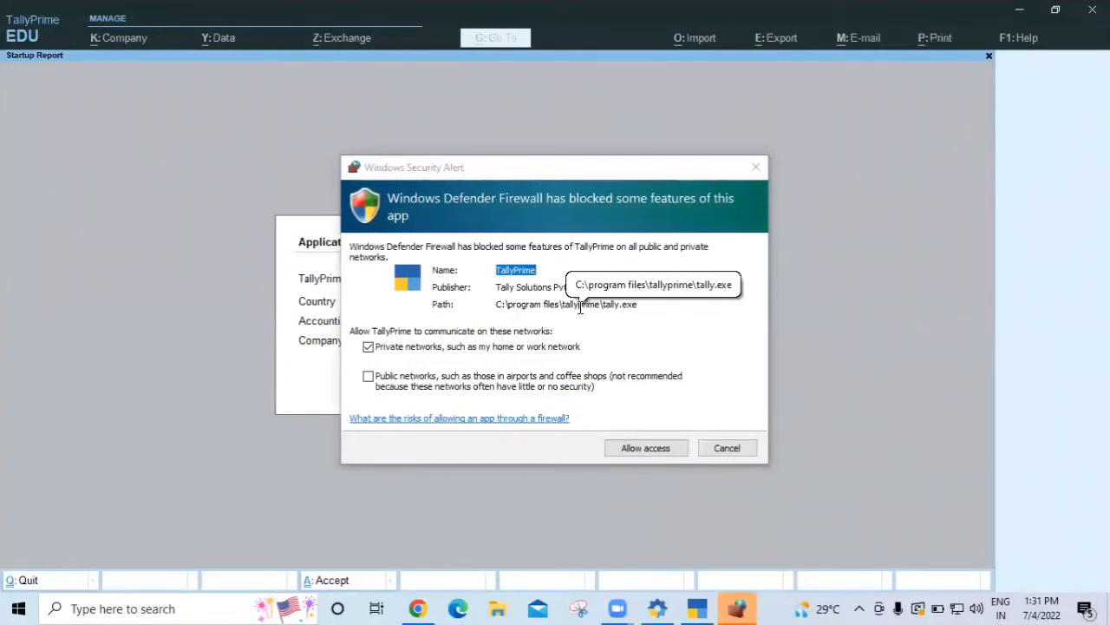
left_click(657, 455)
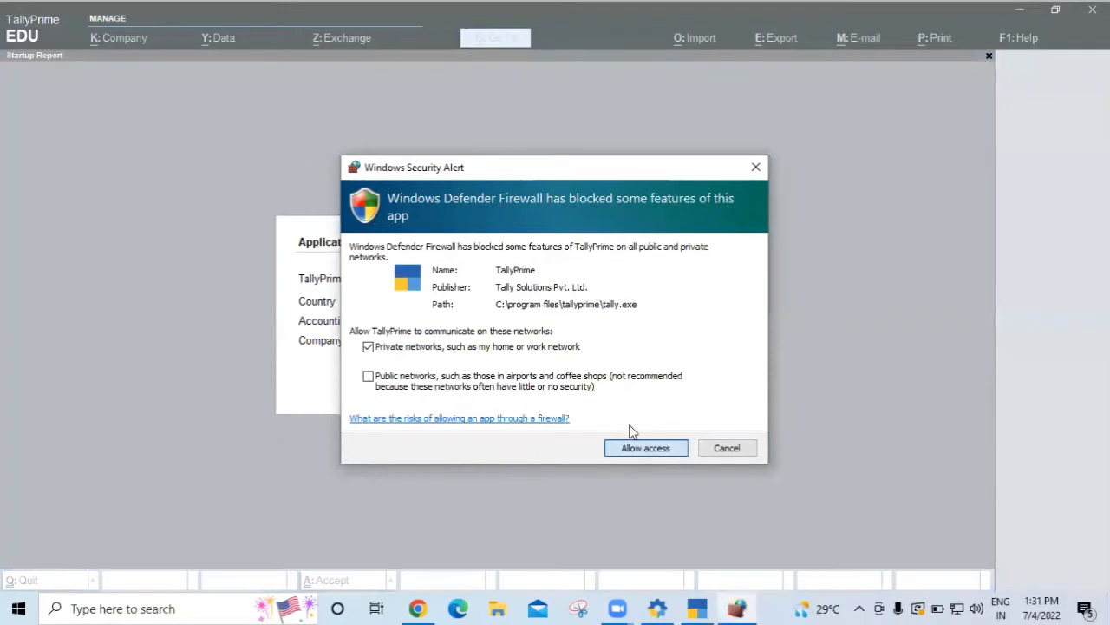
left_click(643, 450)
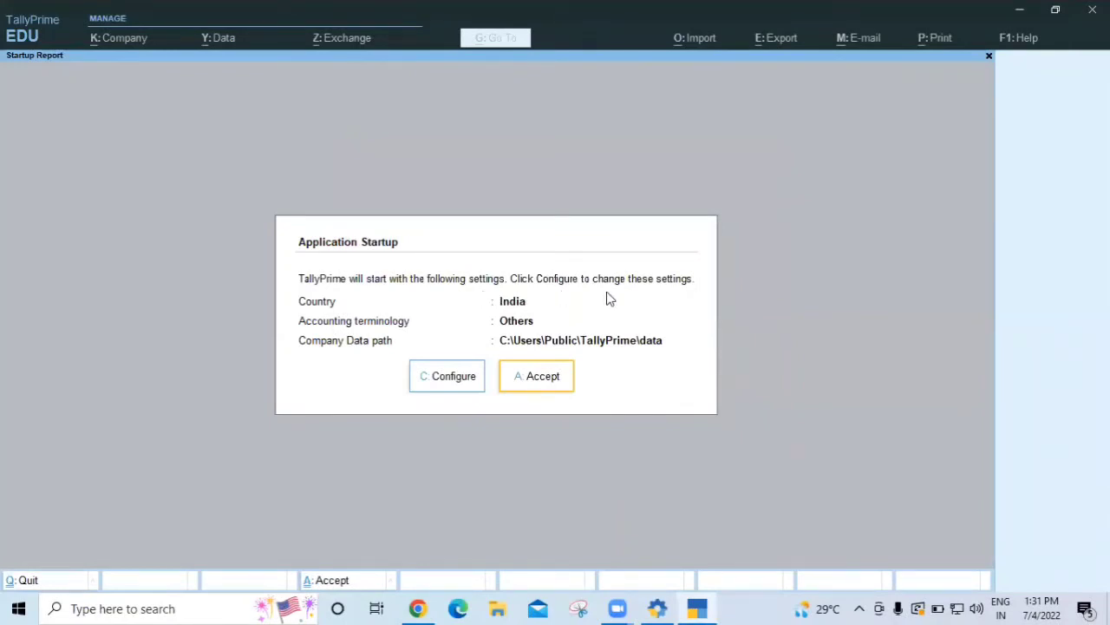
- Accept the India startup settings and open TallyPrime in the free Educational mode
left_click(526, 379)
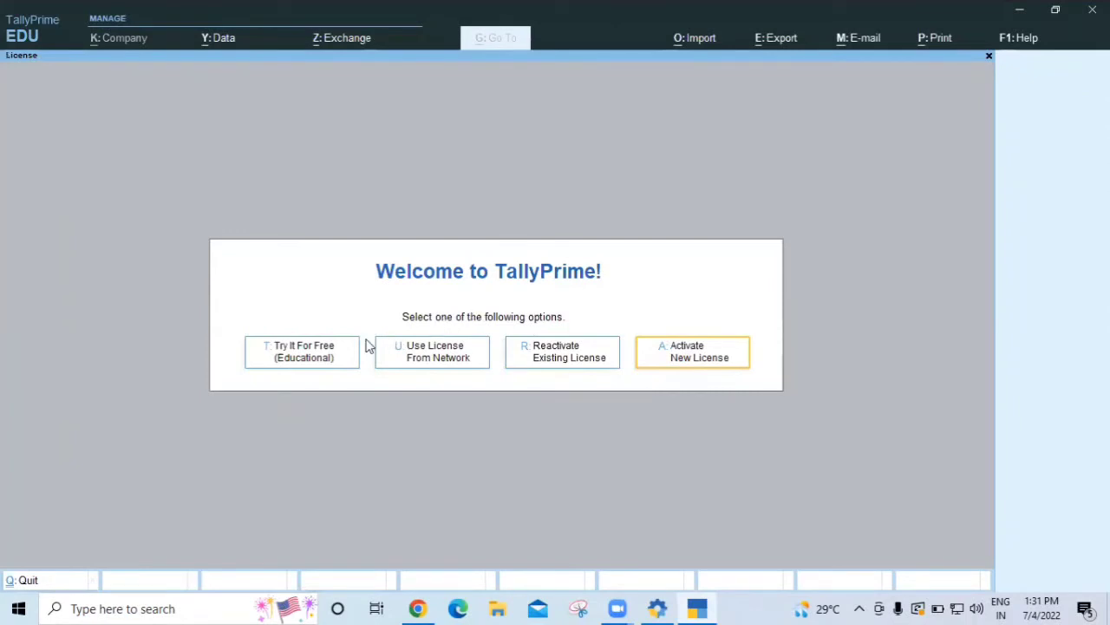
left_click(295, 358)
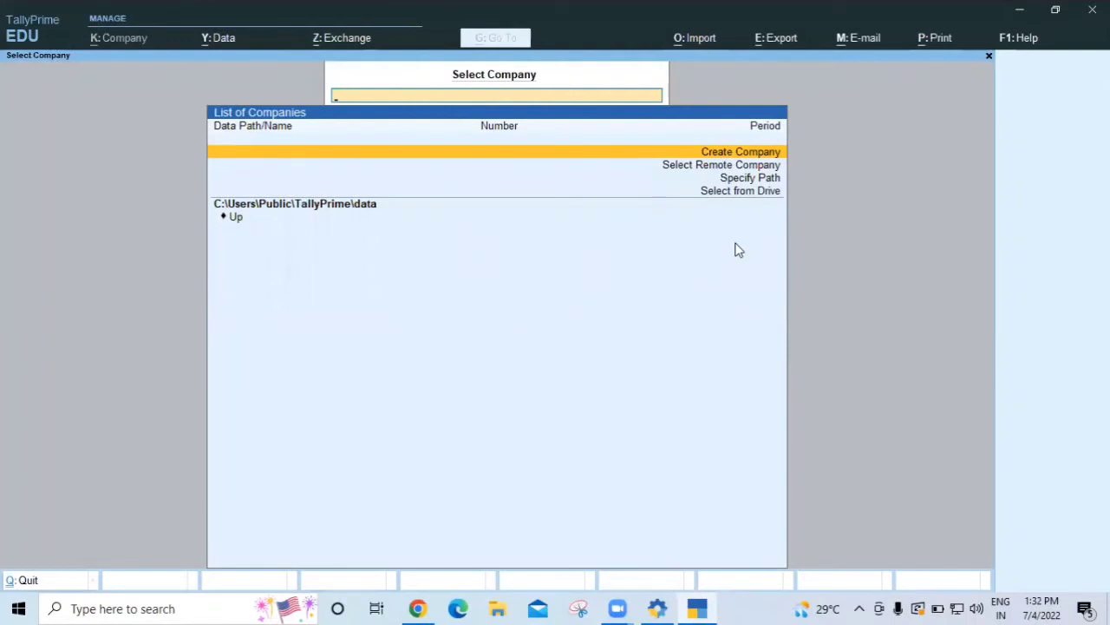
- Create the company Accounts Gurukul with an e-mail address as mailing name, Maharashtra as state and books beginning 1-Apr-22
key("Down")
key("Up")
key("Return")
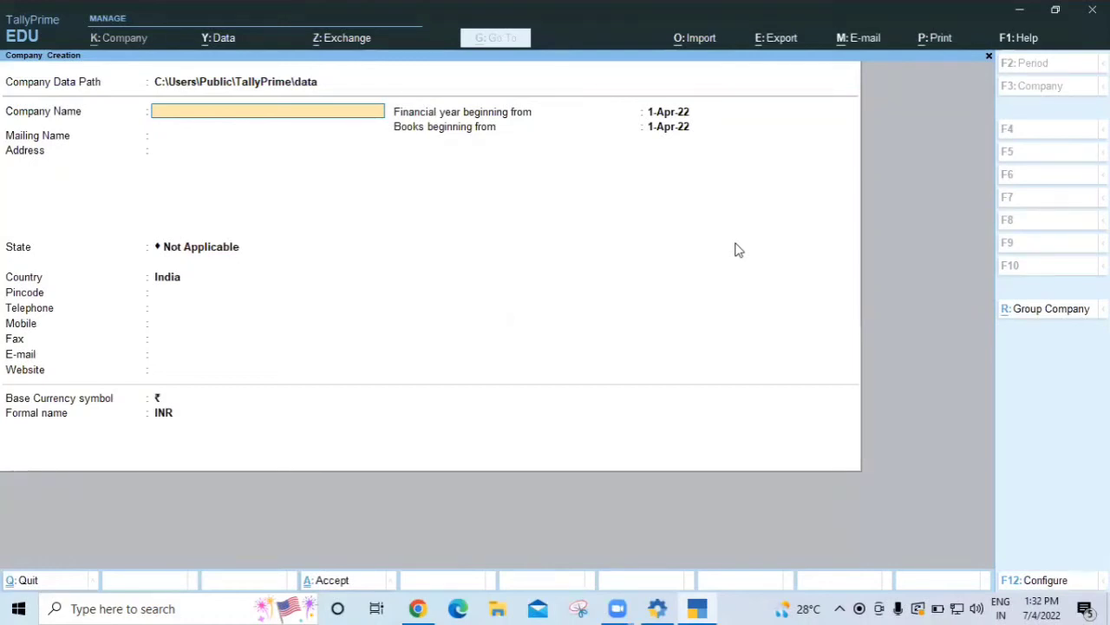
type("Accounts")
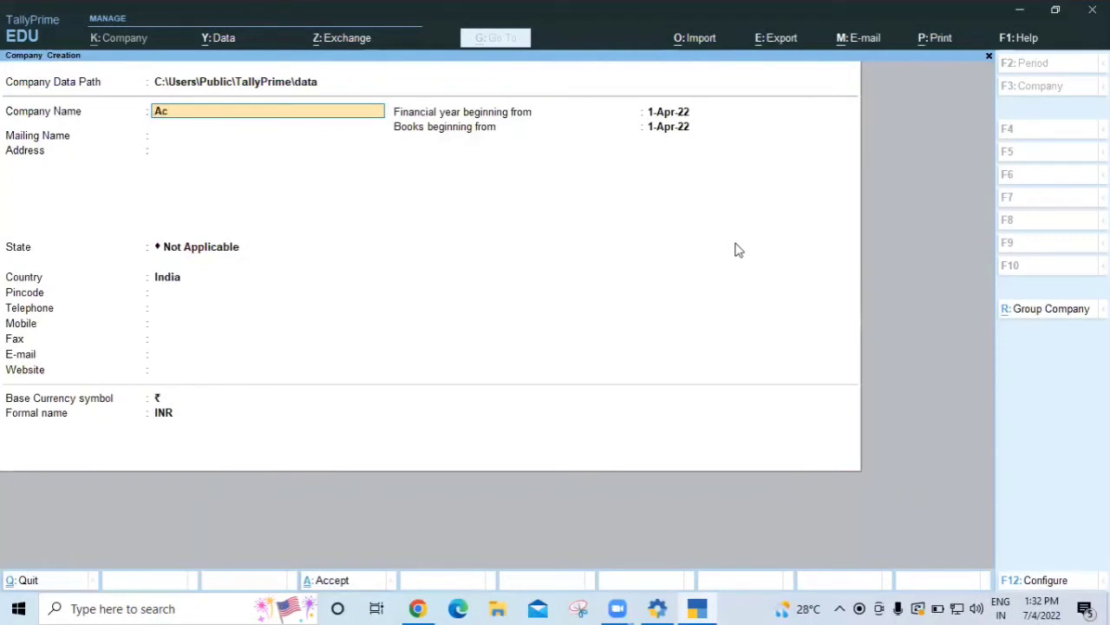
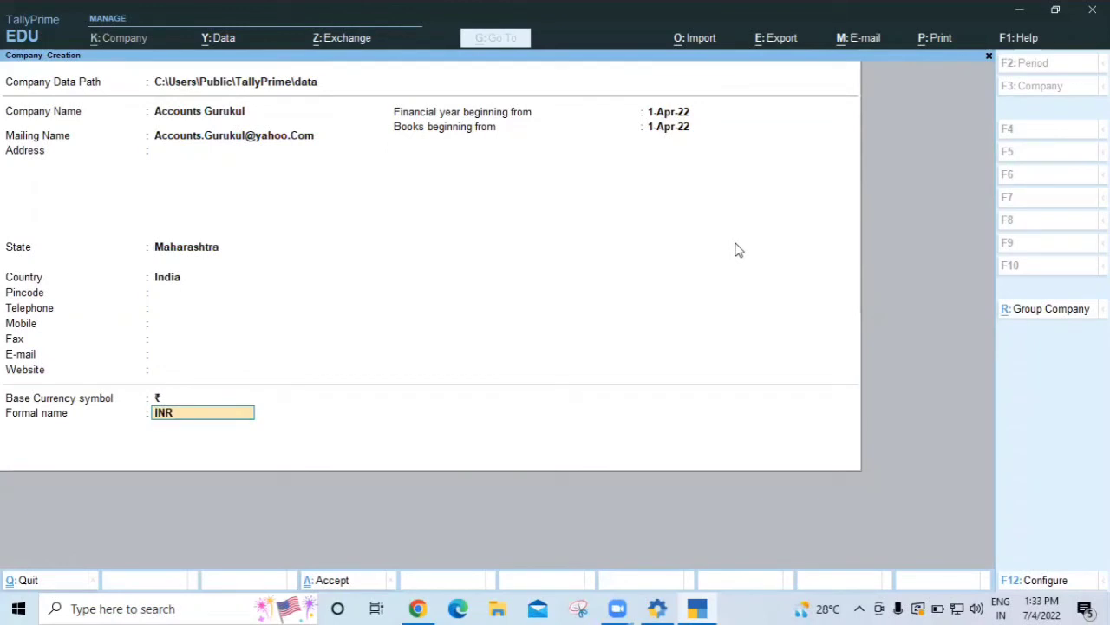
key("Return")
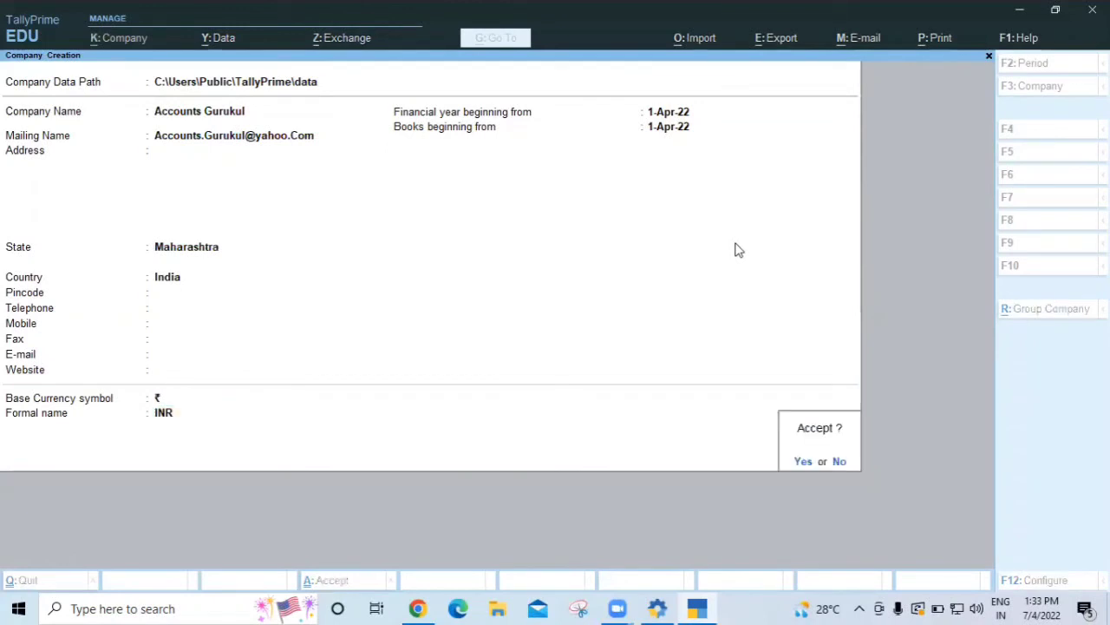
key("Return")
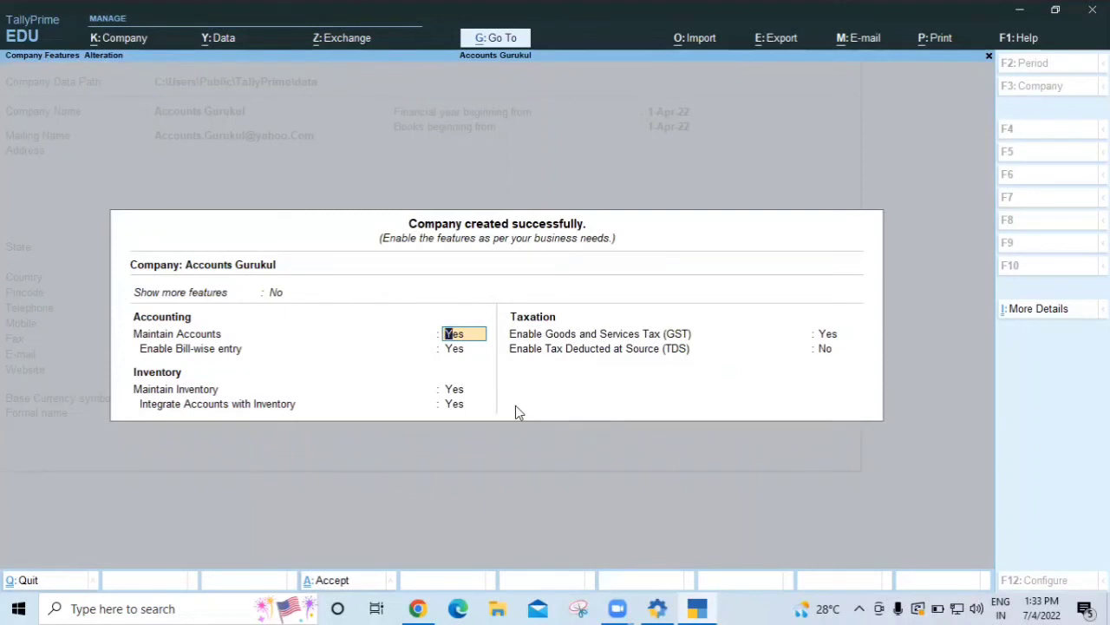
- Keep accounts, bill-wise entry, inventory and accounts-inventory integration enabled in the new company's features
key("Return")
key("Return")
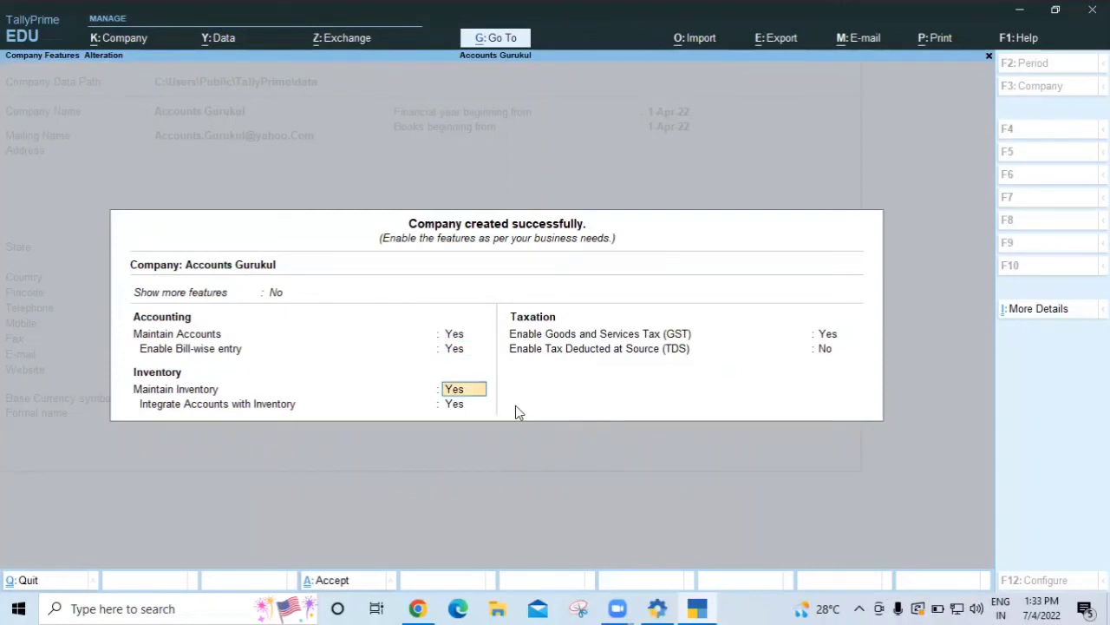
key("Return")
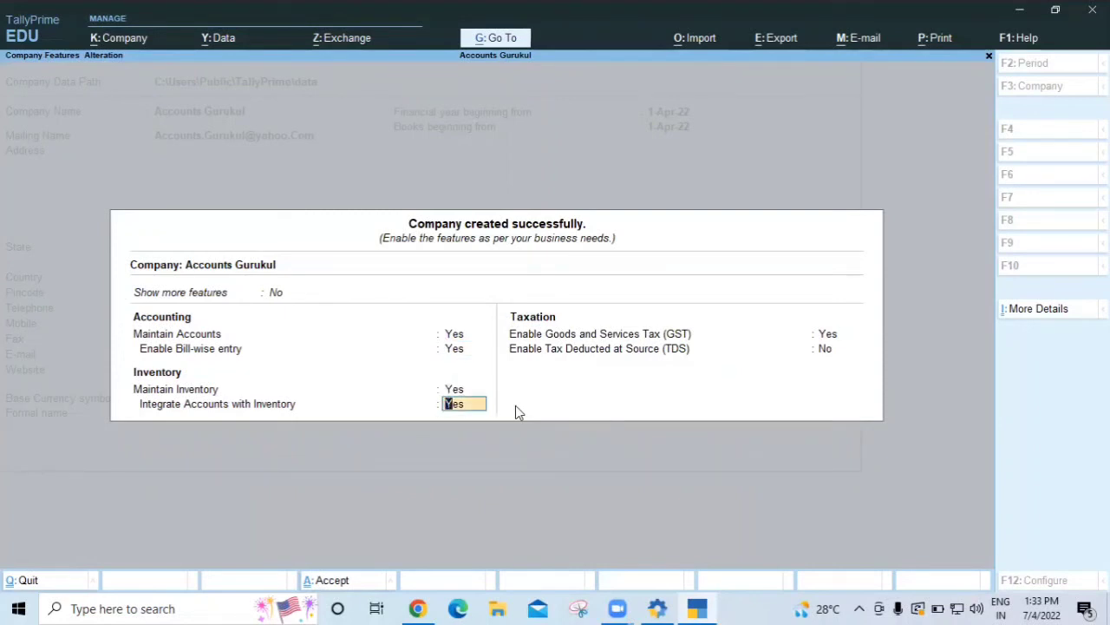
key("Return")
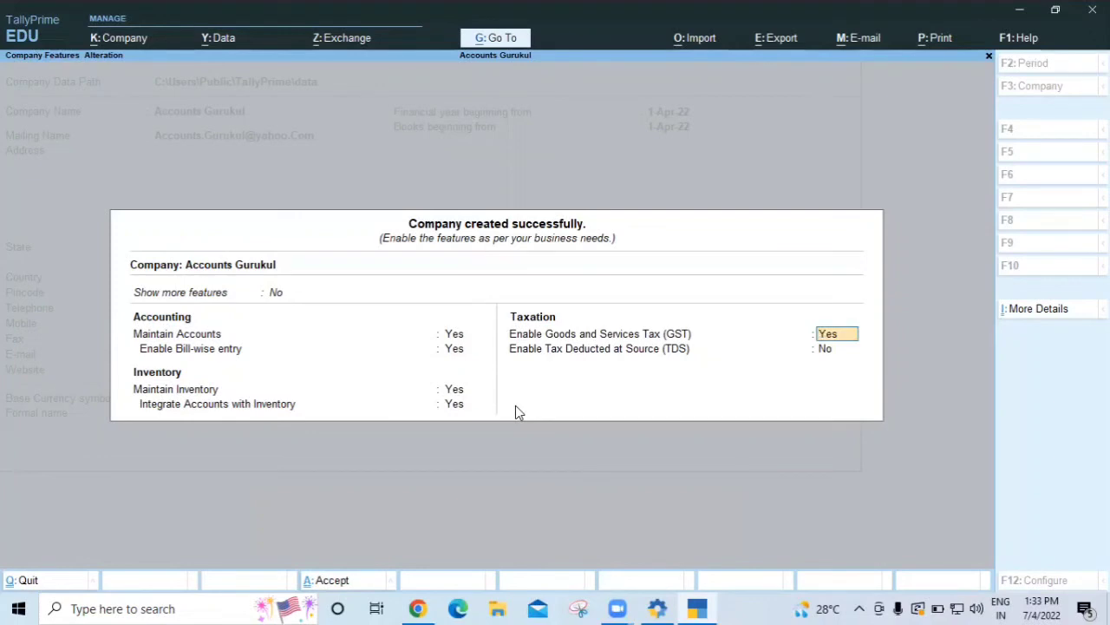
key("Return")
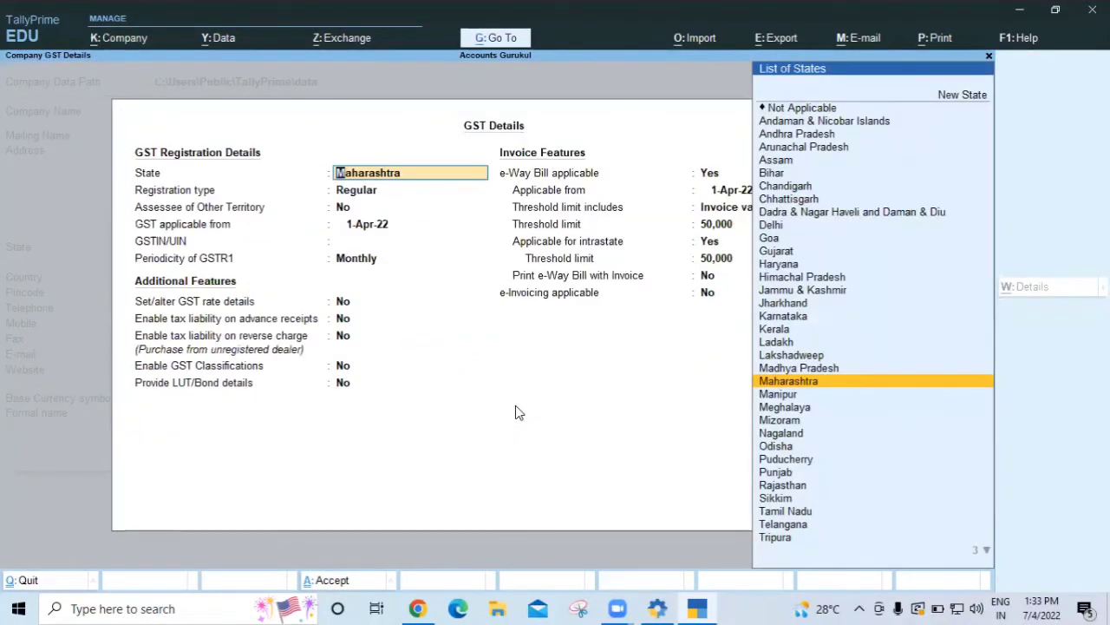
key("Return")
key("Return")
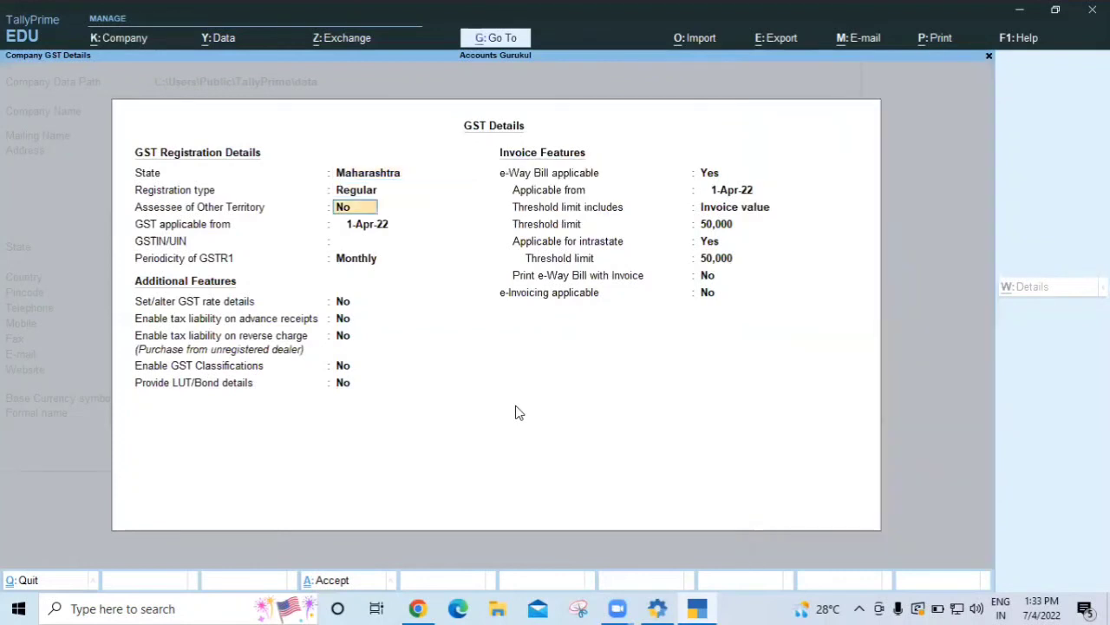
key("Return")
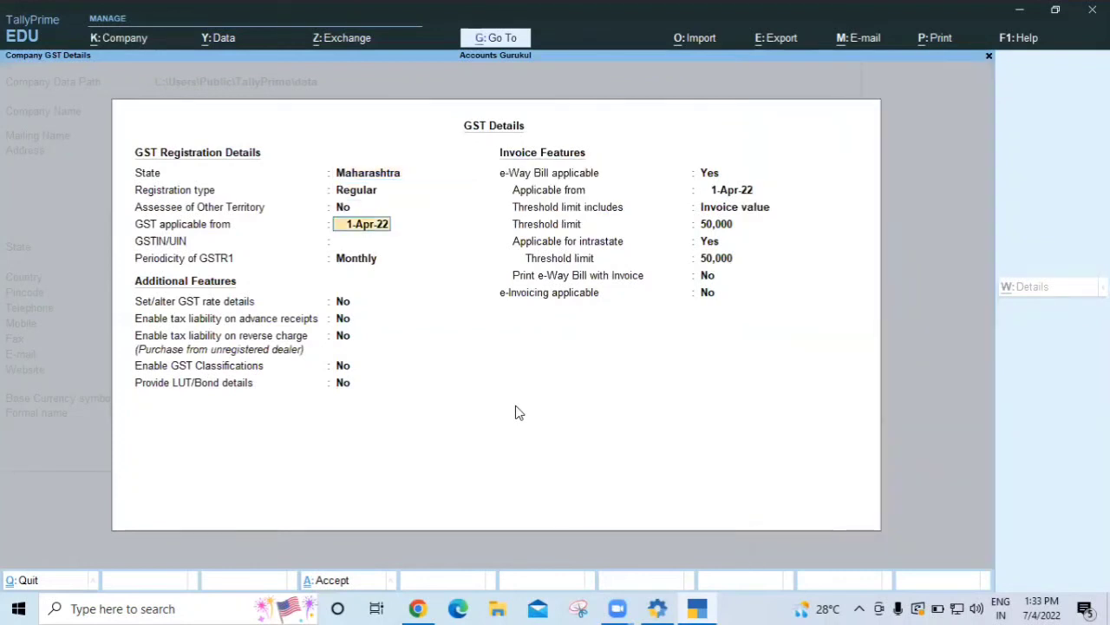
key("Return")
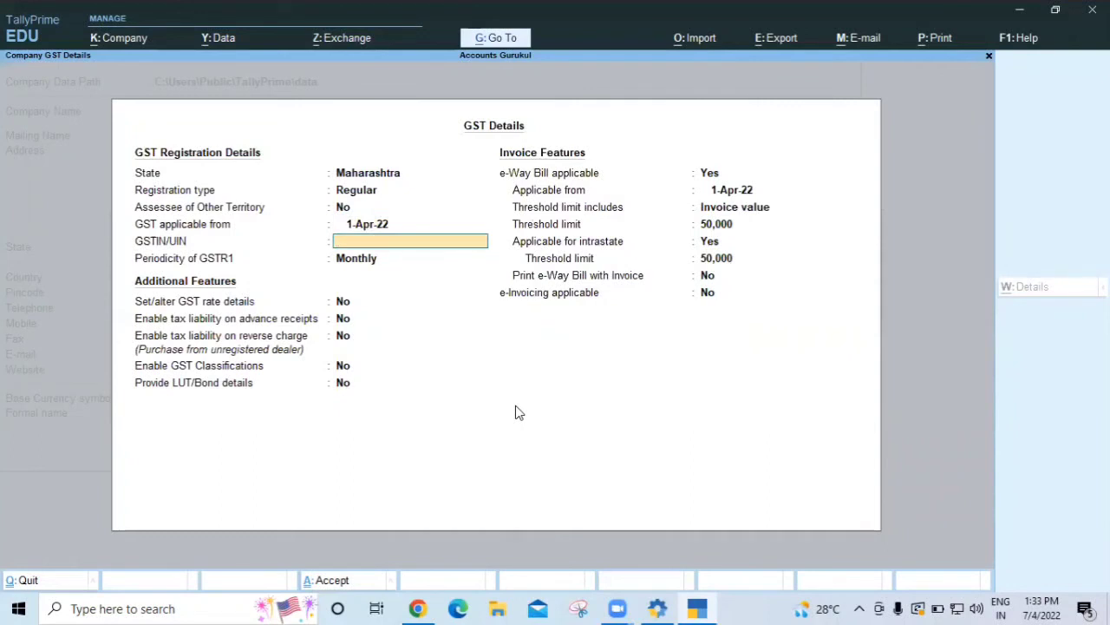
type("B")
key("Return")
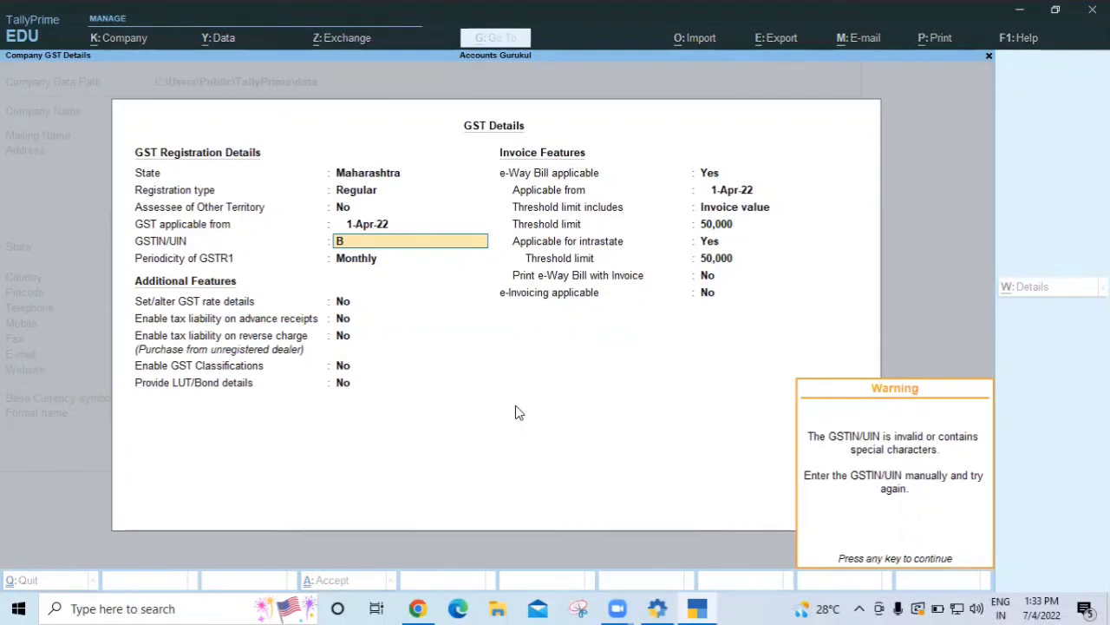
key("Escape")
key("Escape")
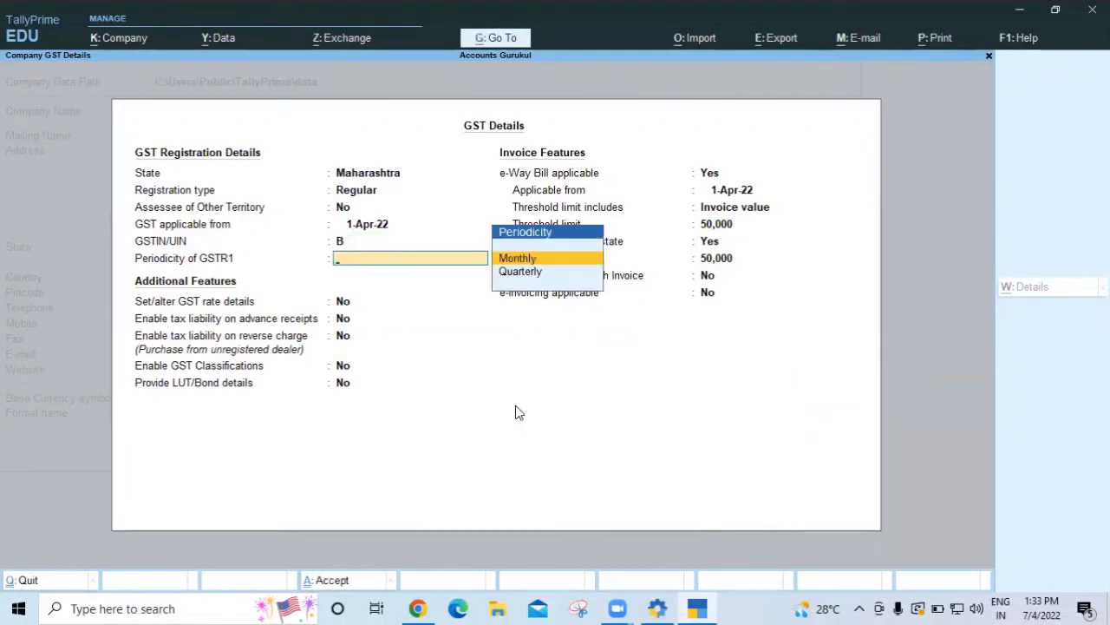
key("Escape")
key("y")
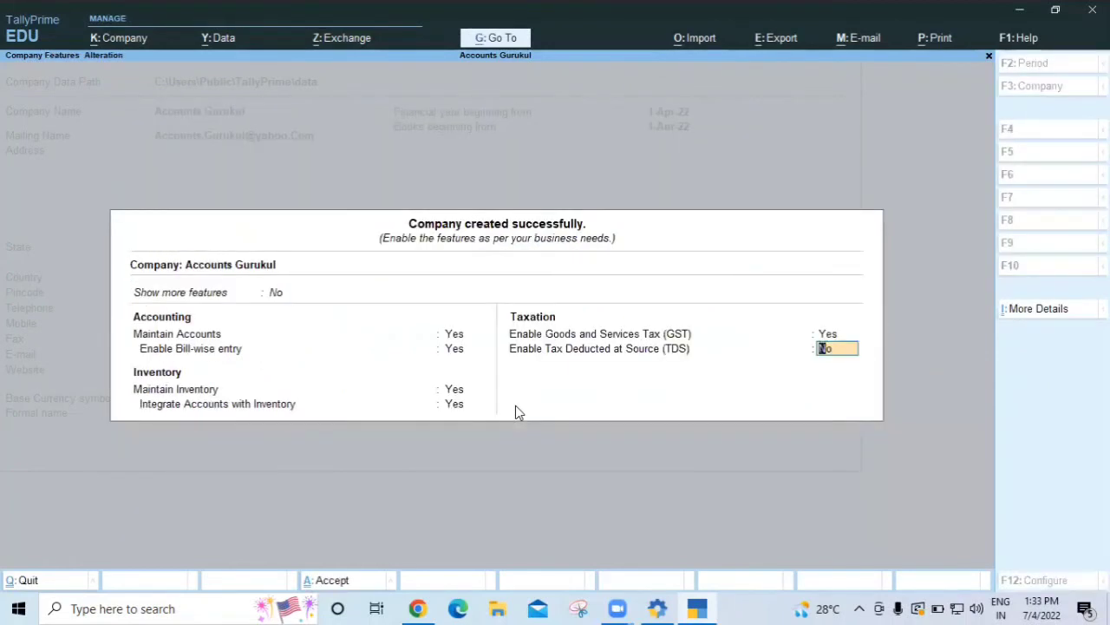
- Disable Goods and Services Tax, leave TDS off and accept the company features
key("Up")
type("no")
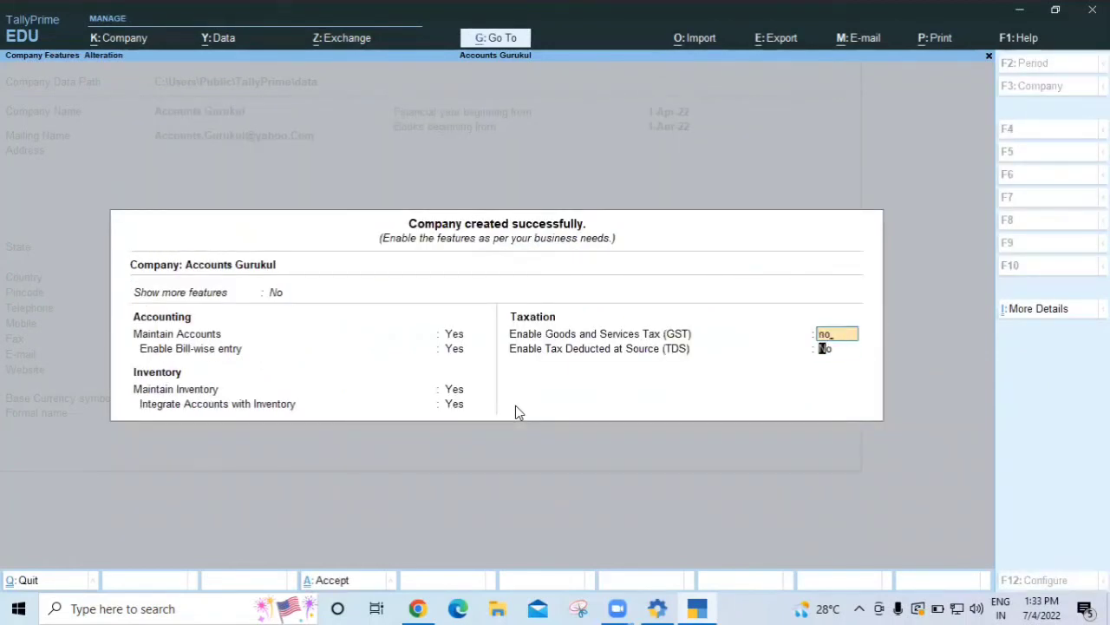
key("Return")
key("Return")
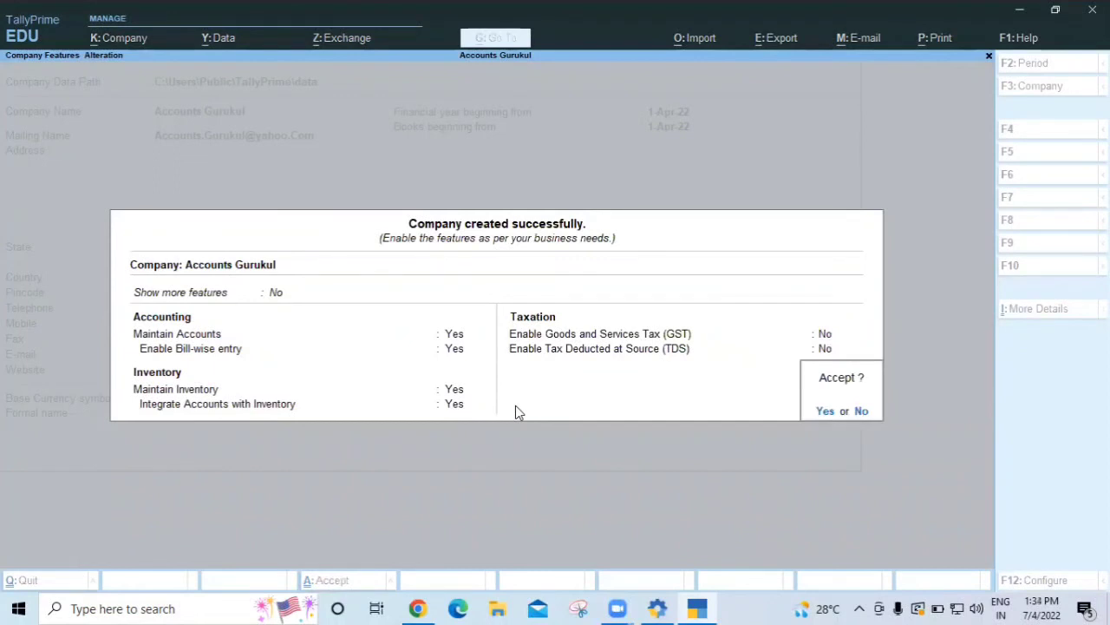
key("y")
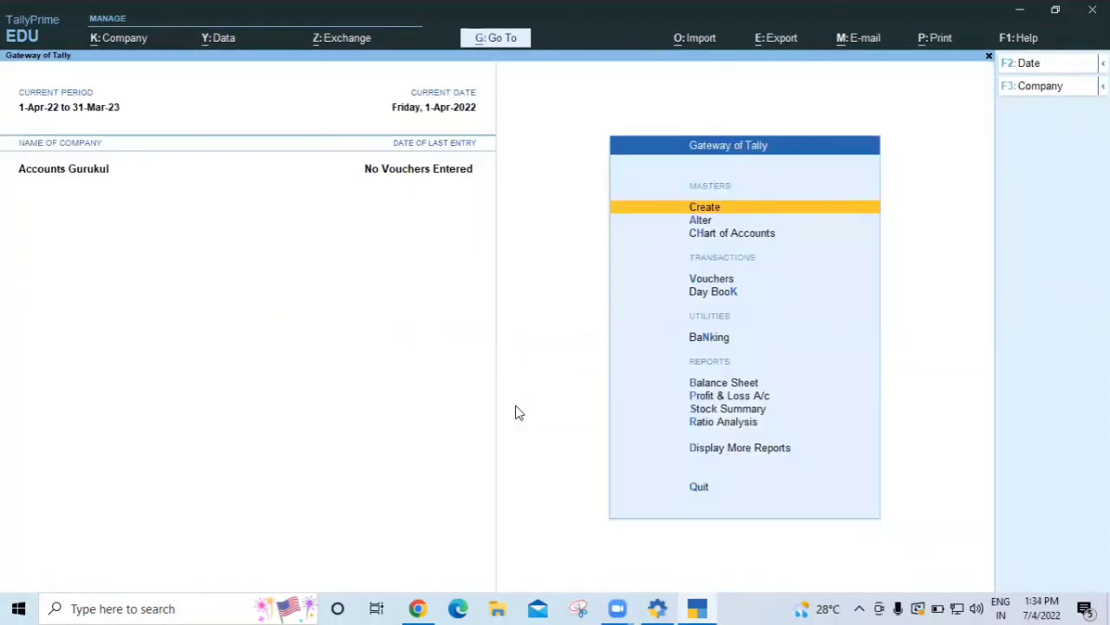